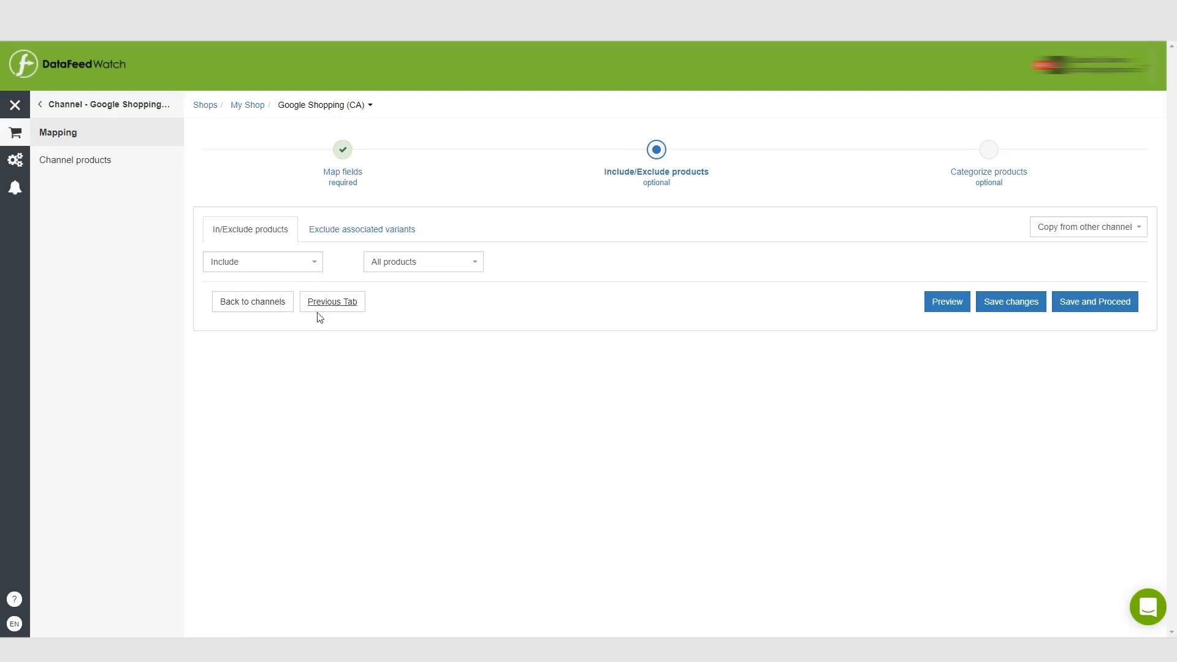
- Set the product filter to exclude products under an IF condition instead of applying to all products
left_click(316, 262)
left_click(288, 288)
left_click(410, 262)
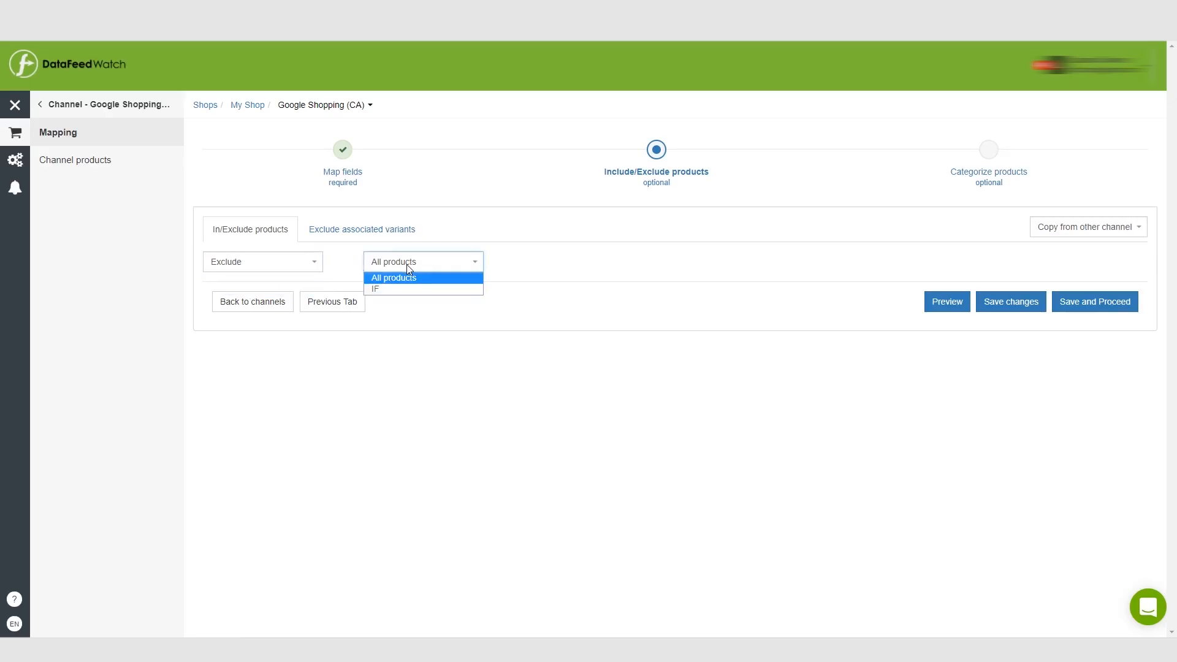
left_click(394, 288)
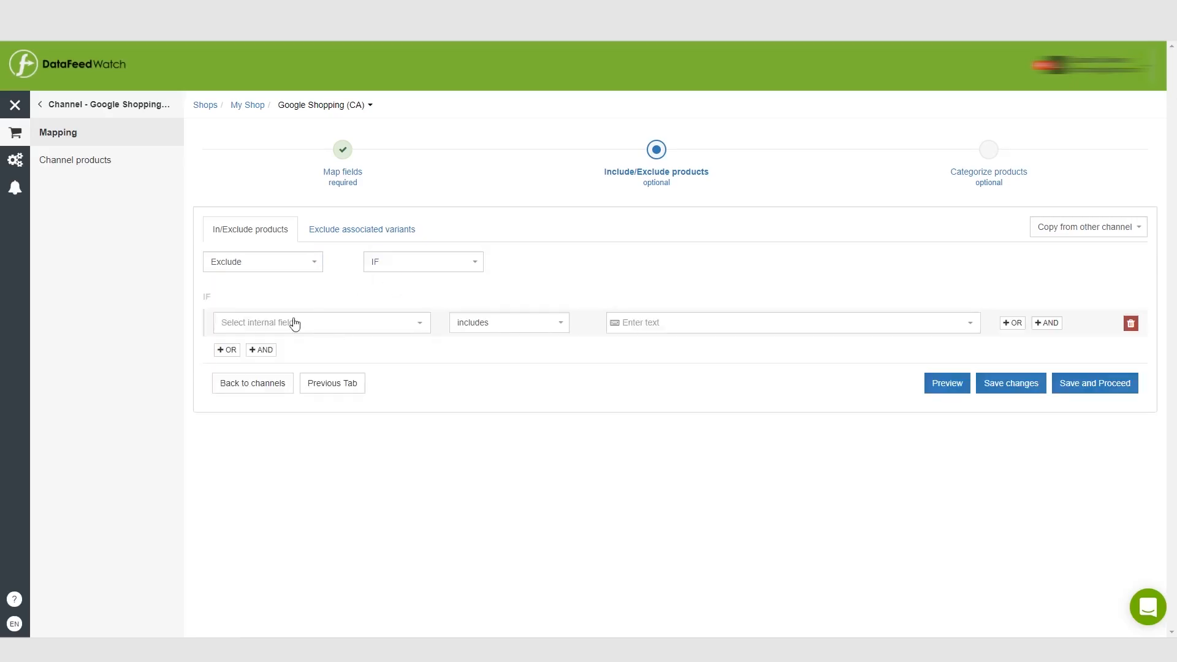
- Define the exclusion condition as description includes "summer", then save it and proceed to product categorization
left_click(326, 322)
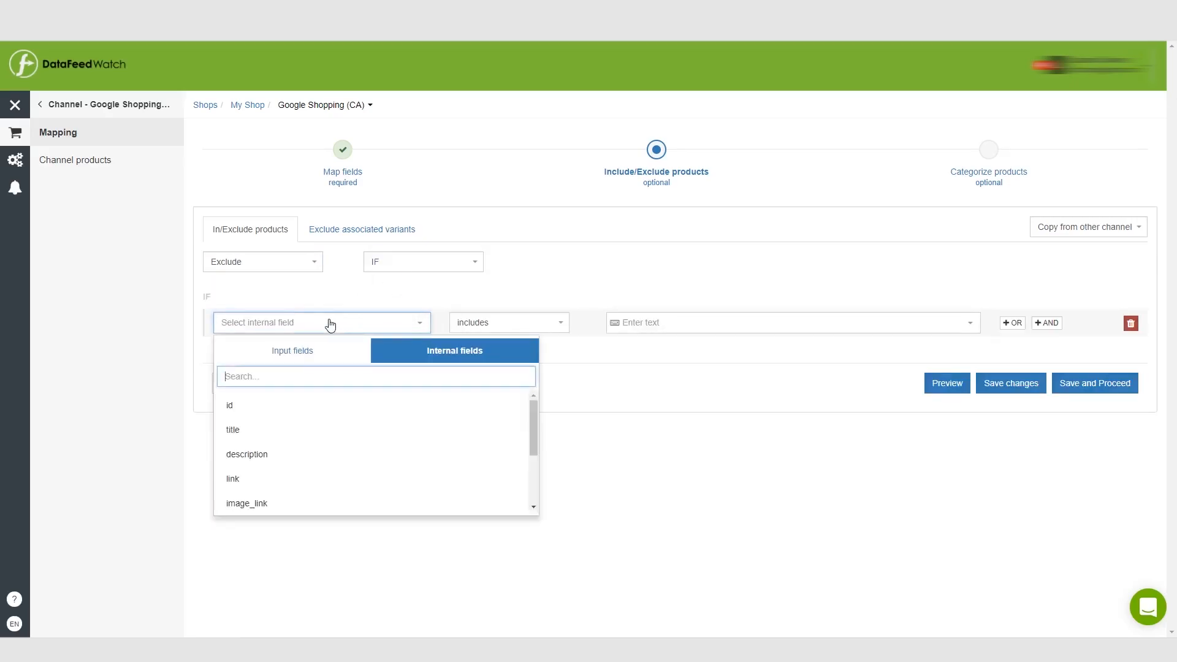
left_click(297, 451)
left_click(502, 322)
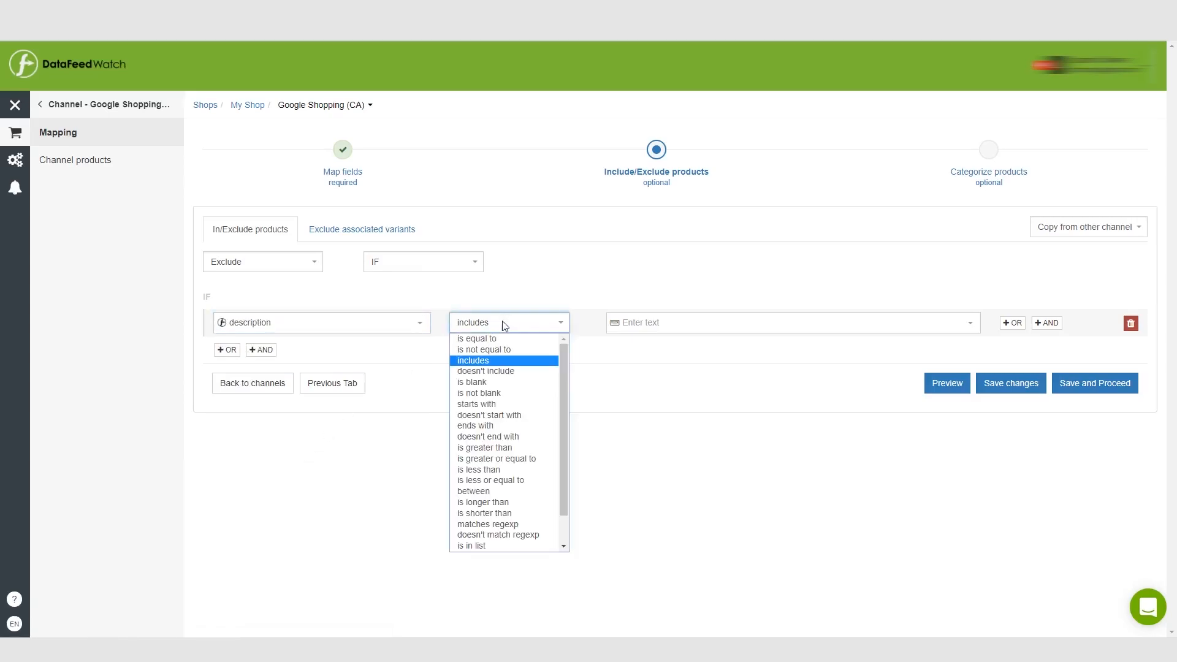
left_click(531, 357)
left_click(533, 322)
left_click(534, 321)
left_click(660, 321)
type("summer")
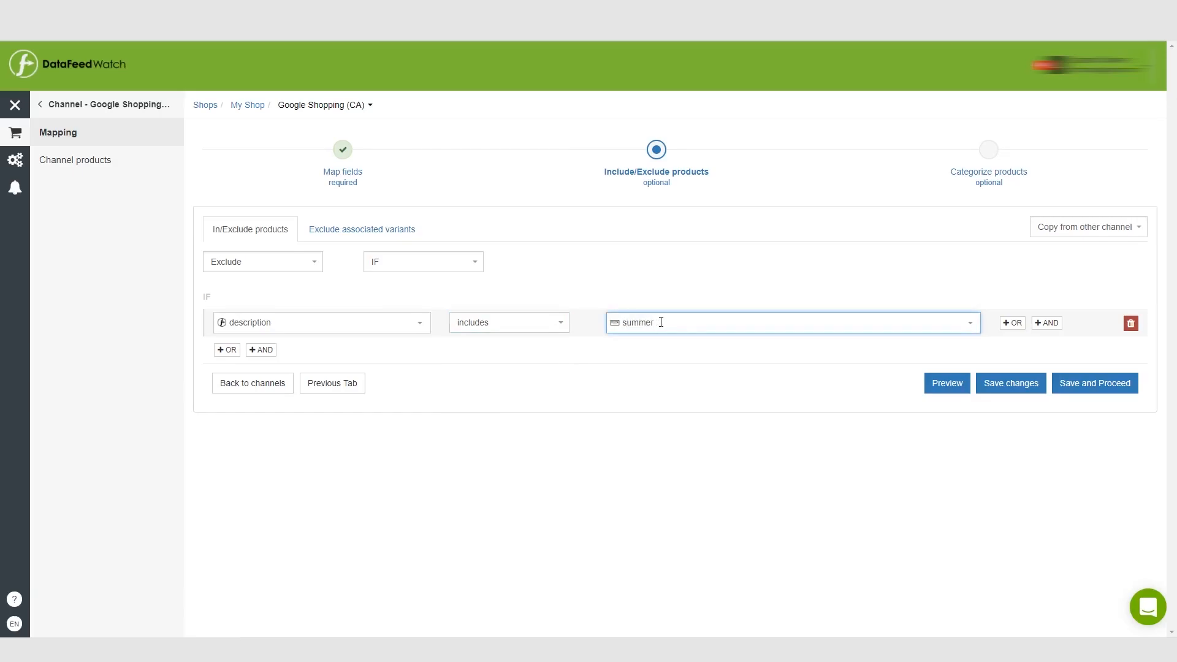
key("Return")
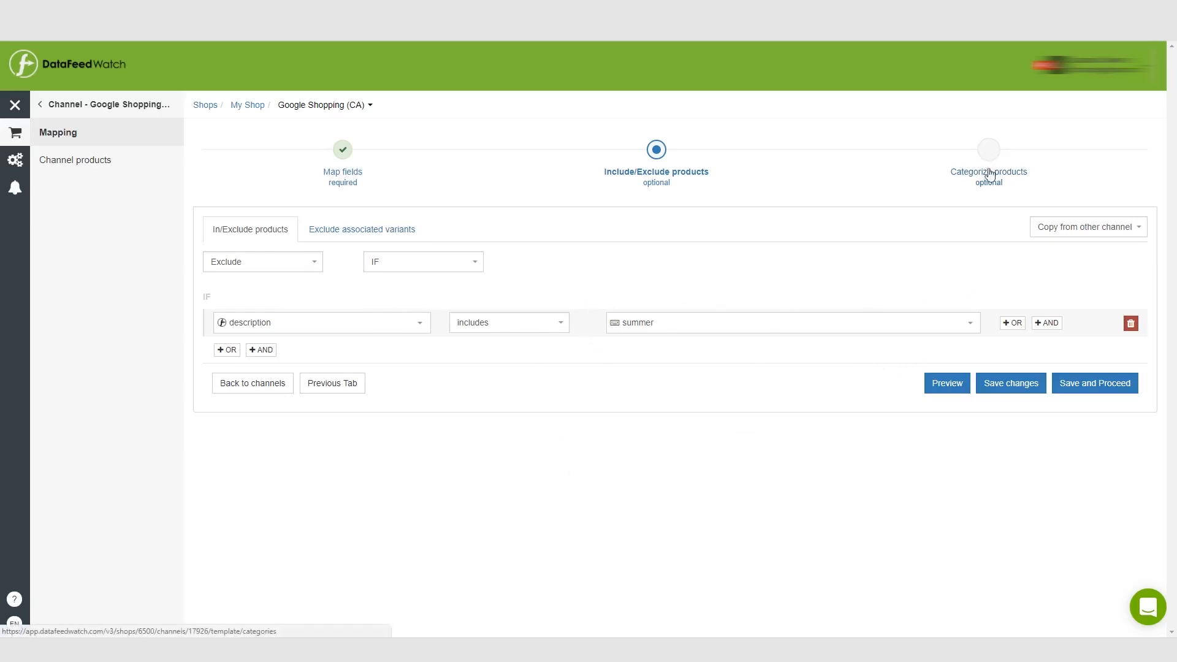
left_click(1113, 391)
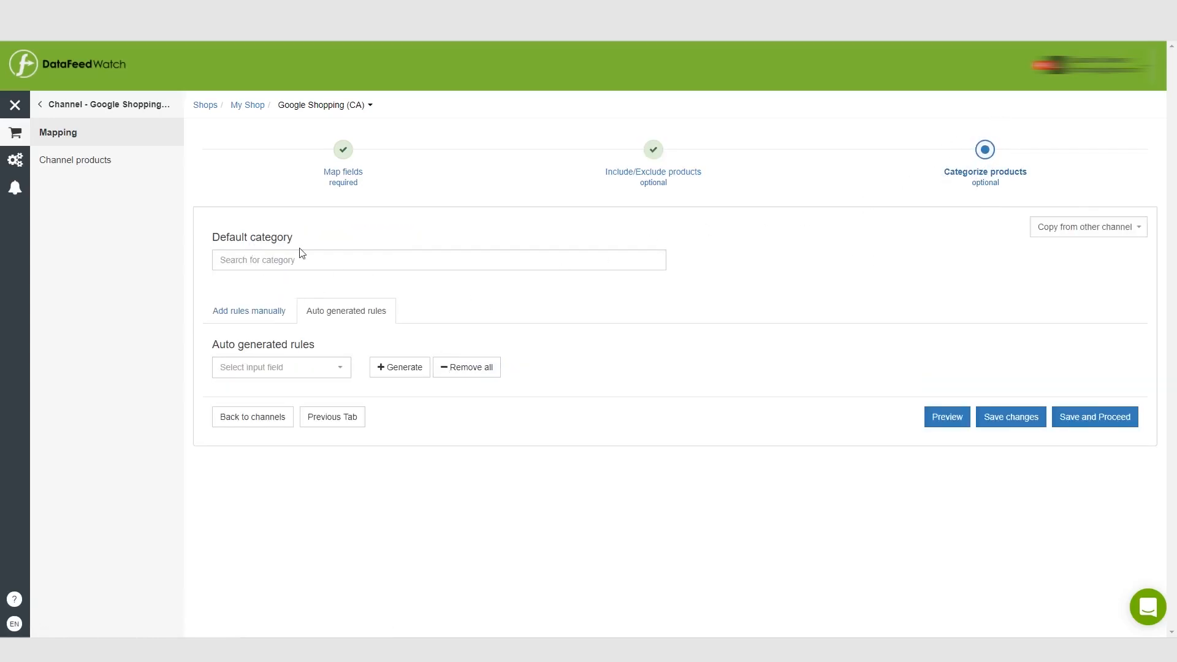
- Search for "home &" and set the default category to Home & Garden
left_click(251, 259)
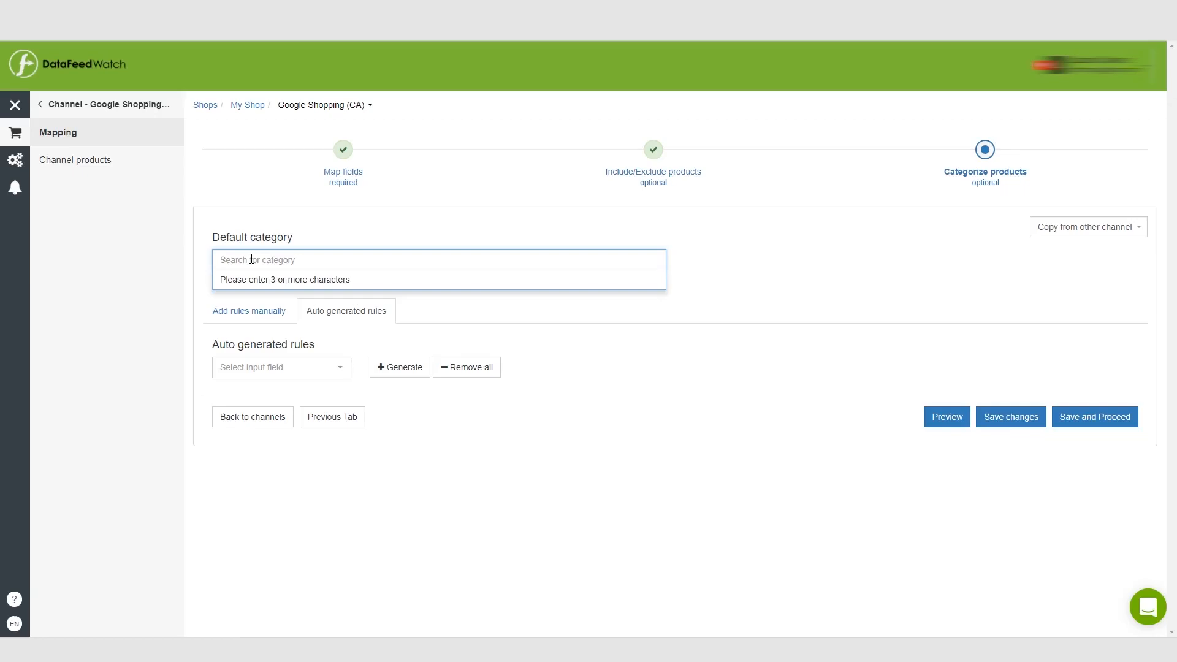
type("home &")
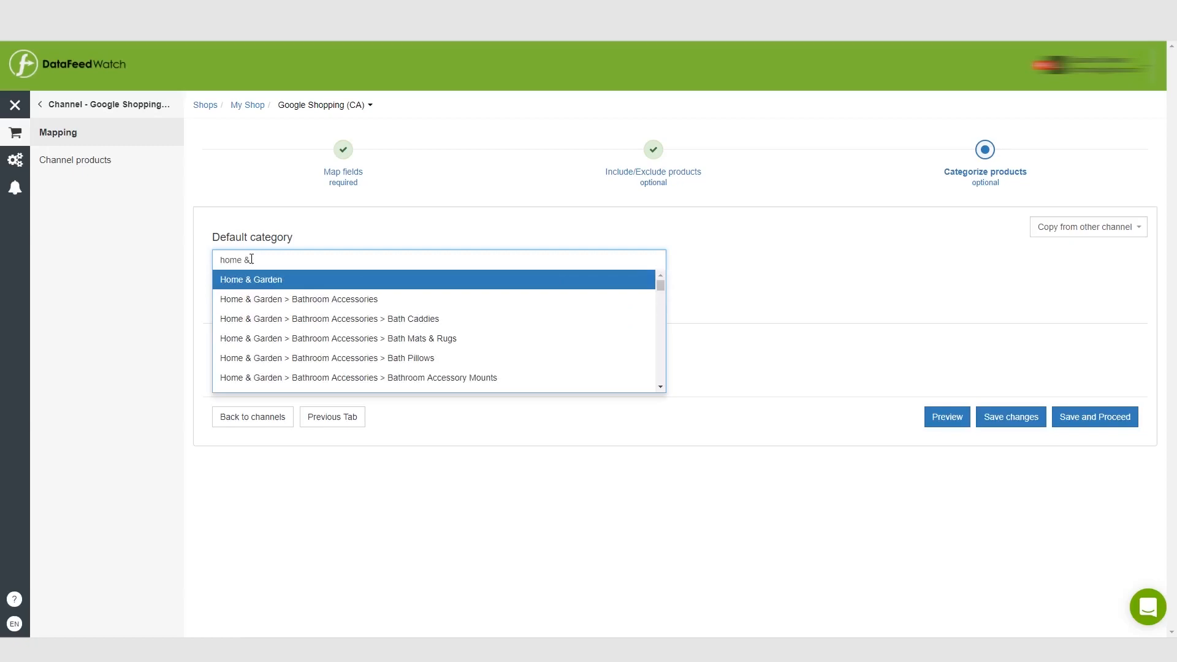
left_click(268, 280)
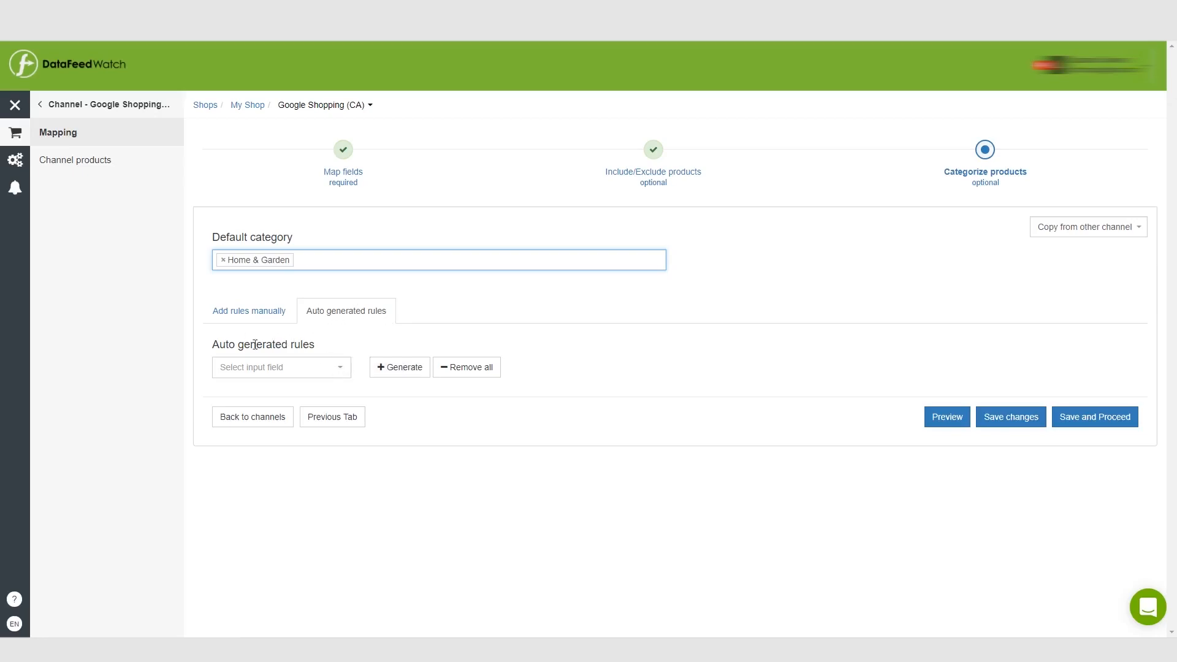
- Generate automatic category rules based on the collection_0 input field
left_click(340, 369)
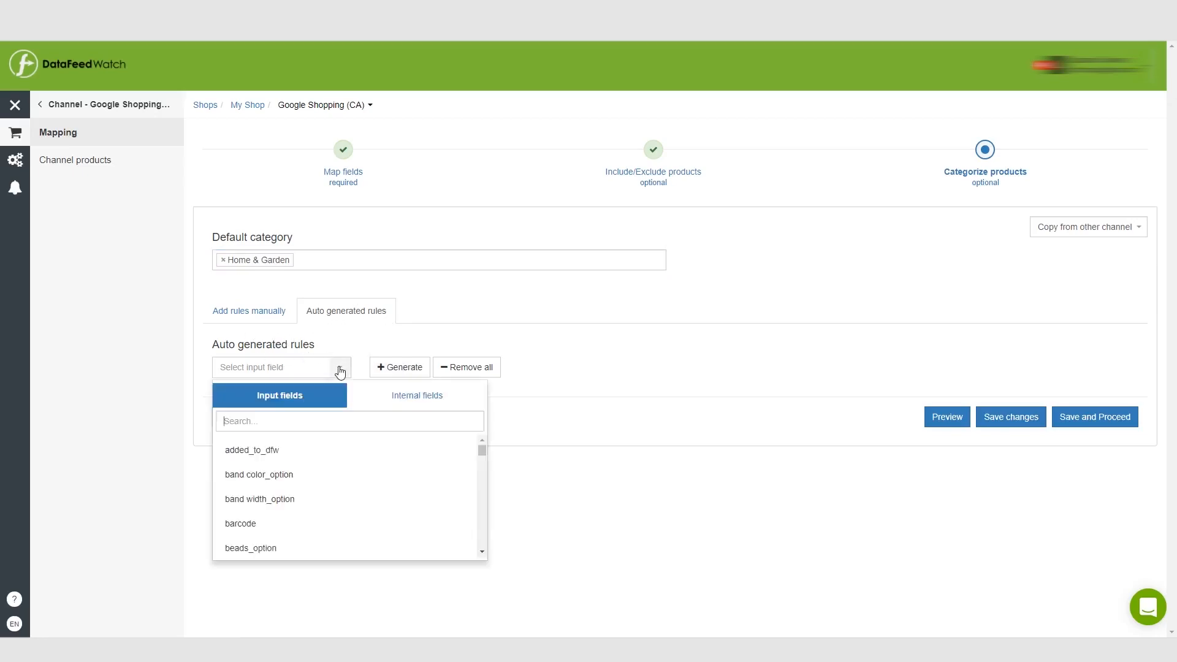
scroll(308, 448, "down", 1)
scroll(308, 448, "down", 4)
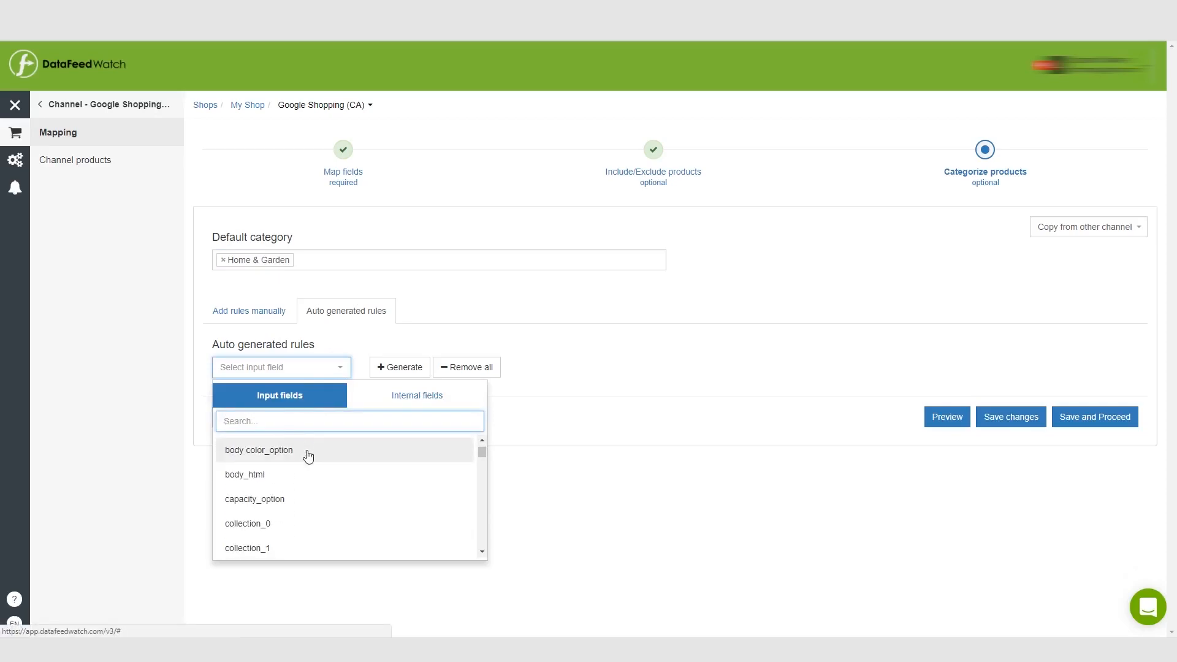
left_click(298, 470)
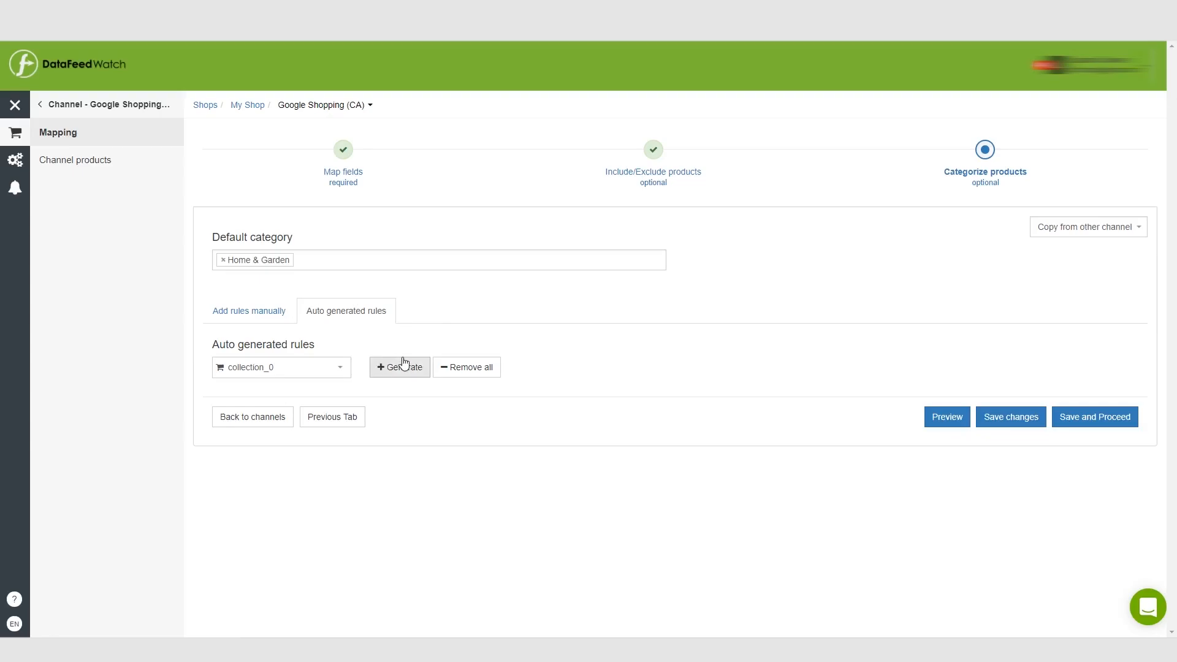
left_click(392, 374)
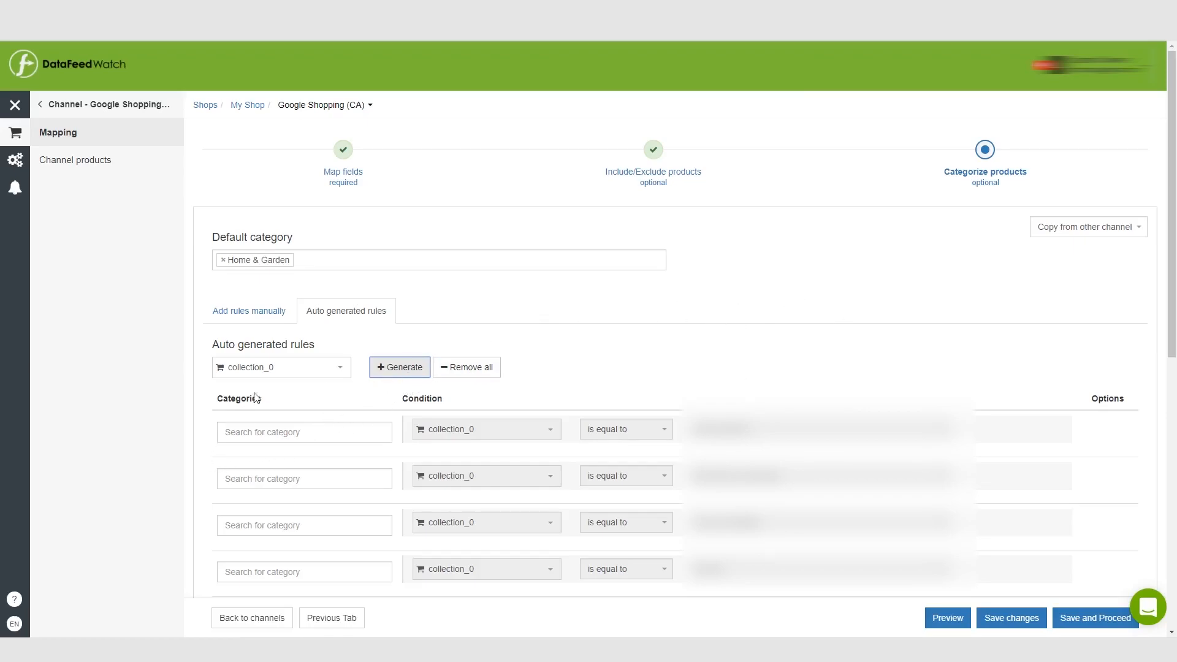
- Assign the category Animals & Pet Supplies > Pet Supplies to the fourth generated collection_0 rule
left_click(272, 431)
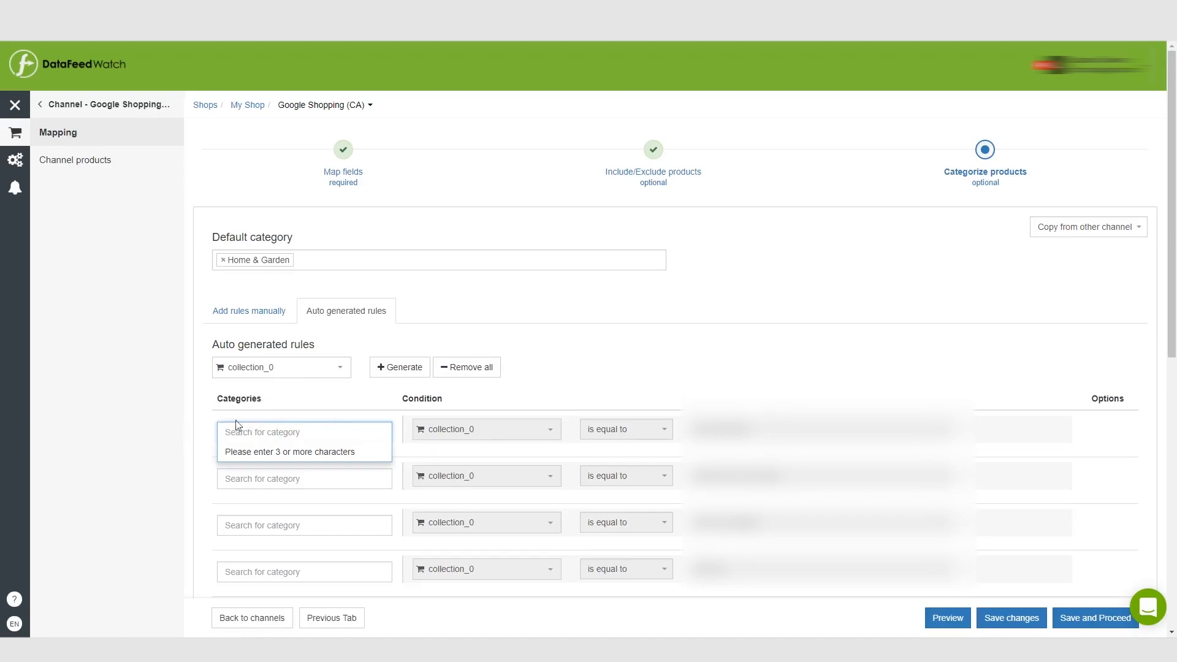
left_click(243, 566)
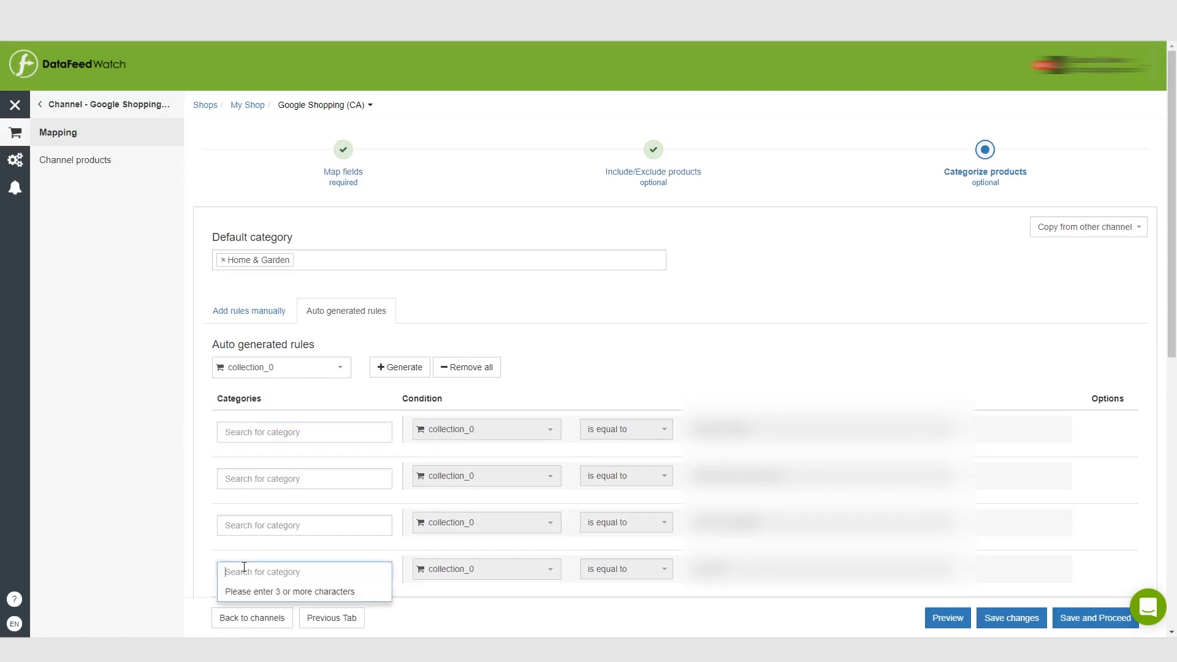
type("pet")
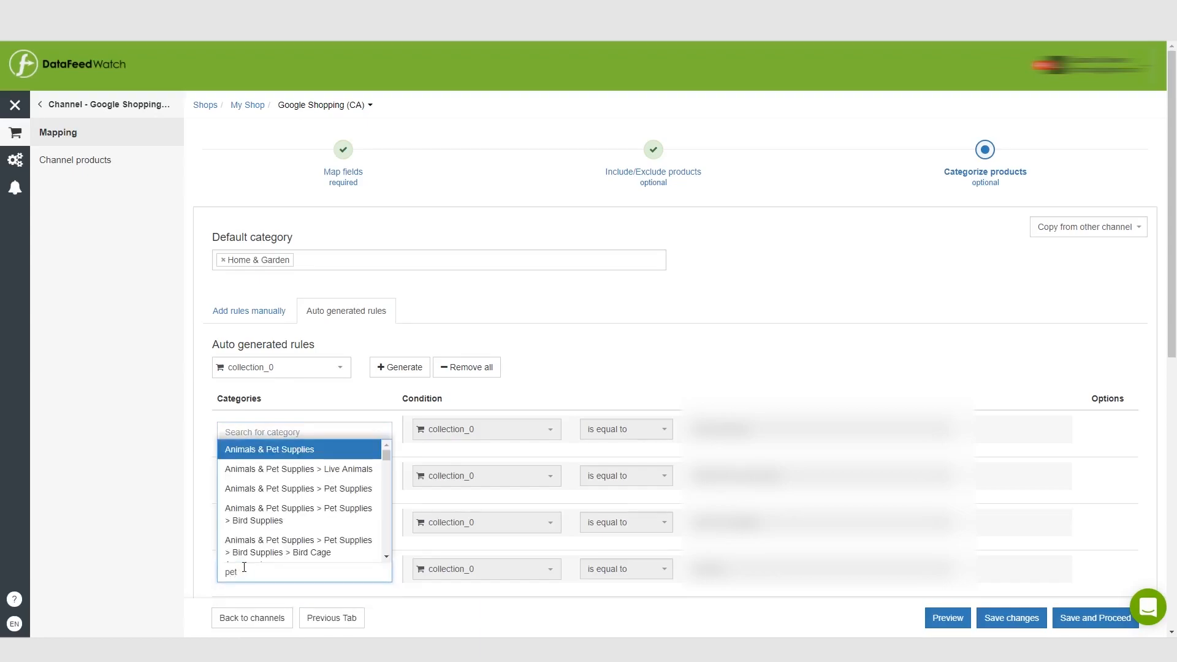
left_click(341, 488)
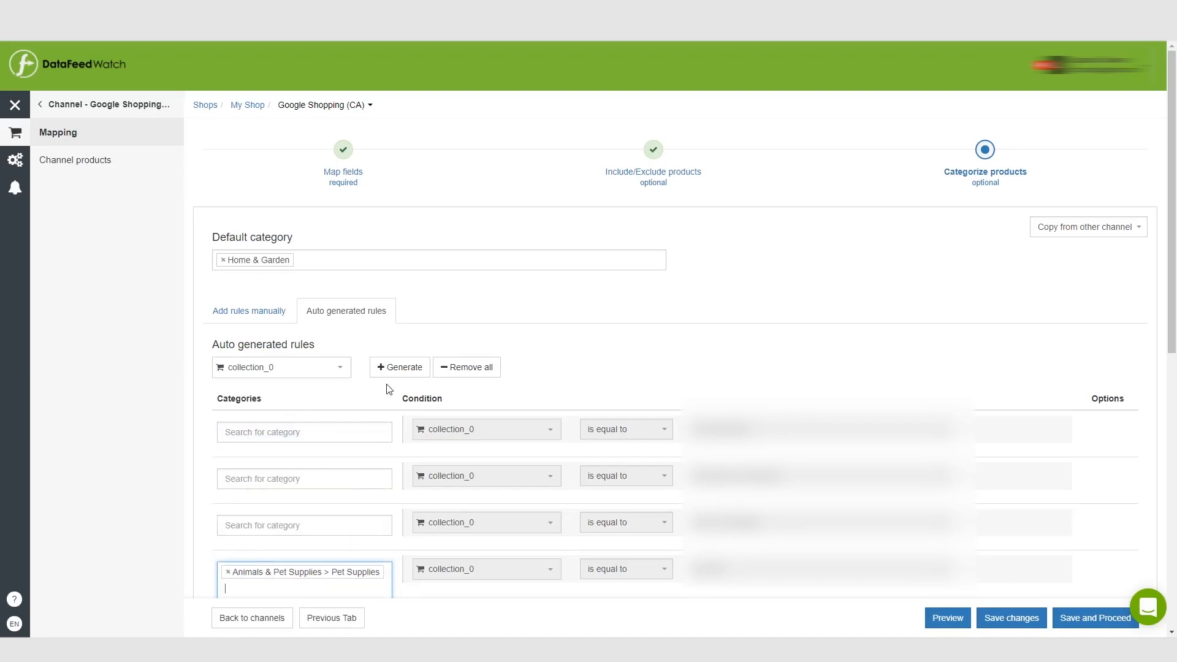
left_click(571, 369)
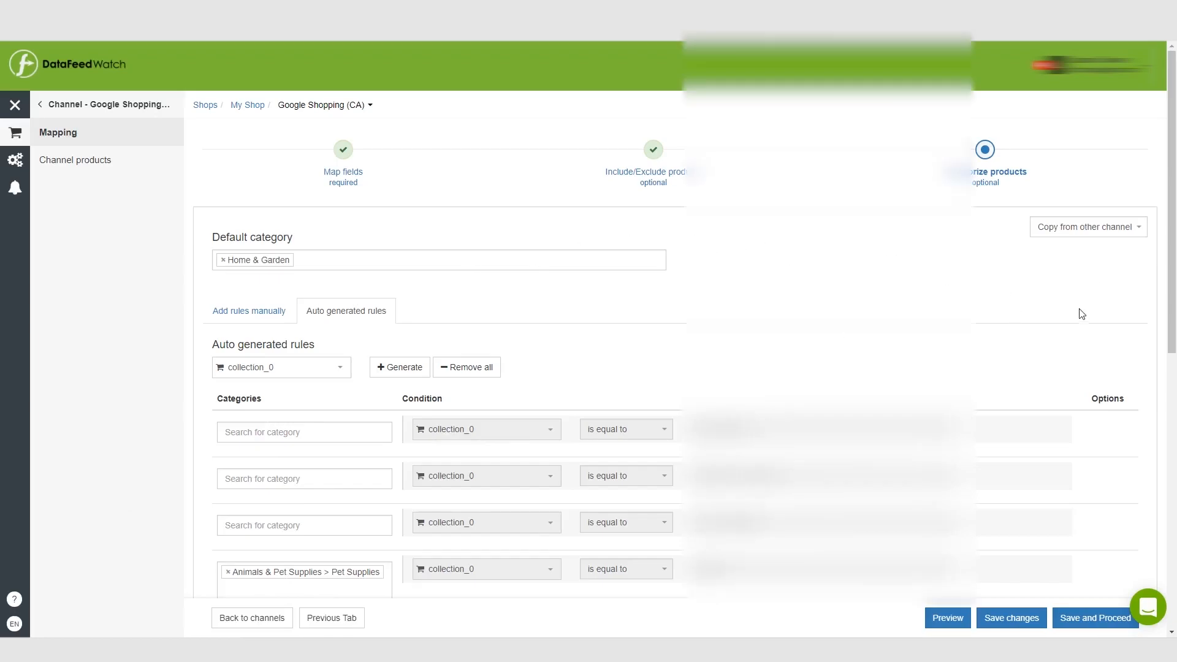
- Save the product categorization rules and proceed with the channel setup
scroll(1124, 292, "down", 5)
scroll(1150, 338, "down", 3)
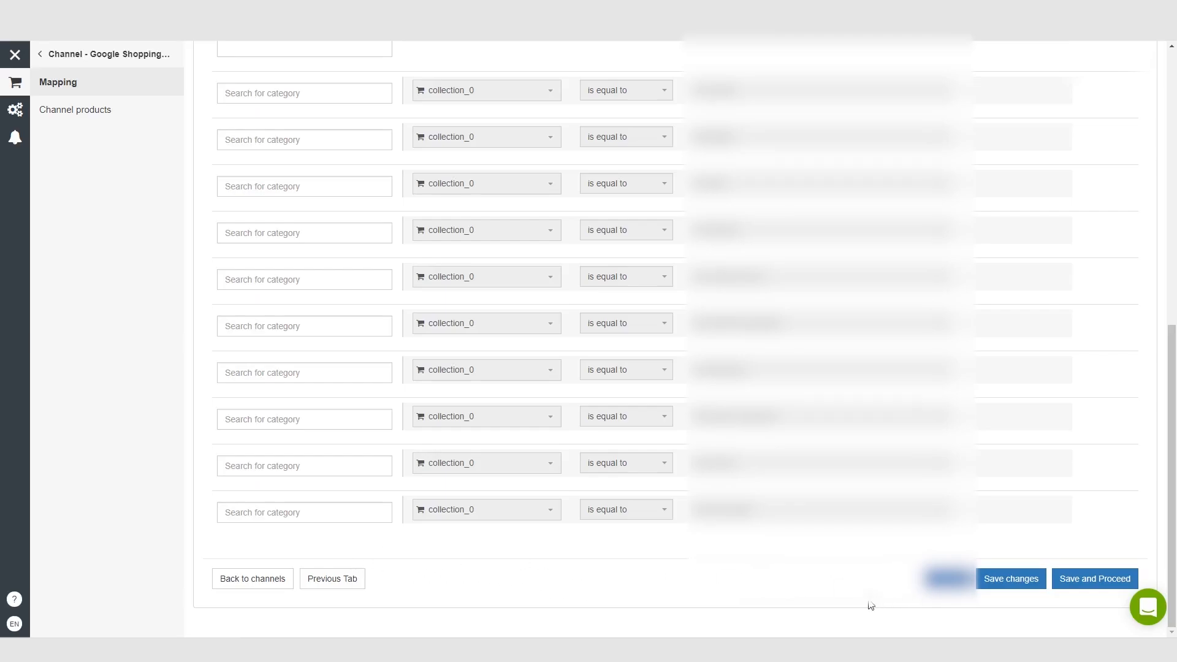
left_click(1091, 579)
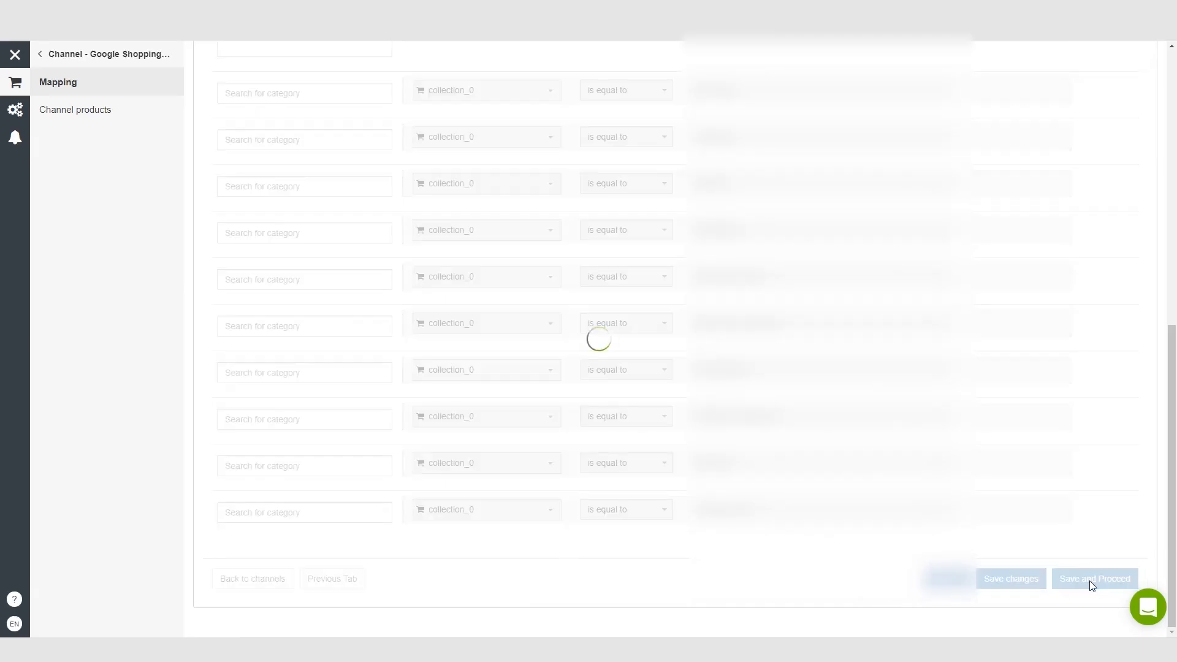